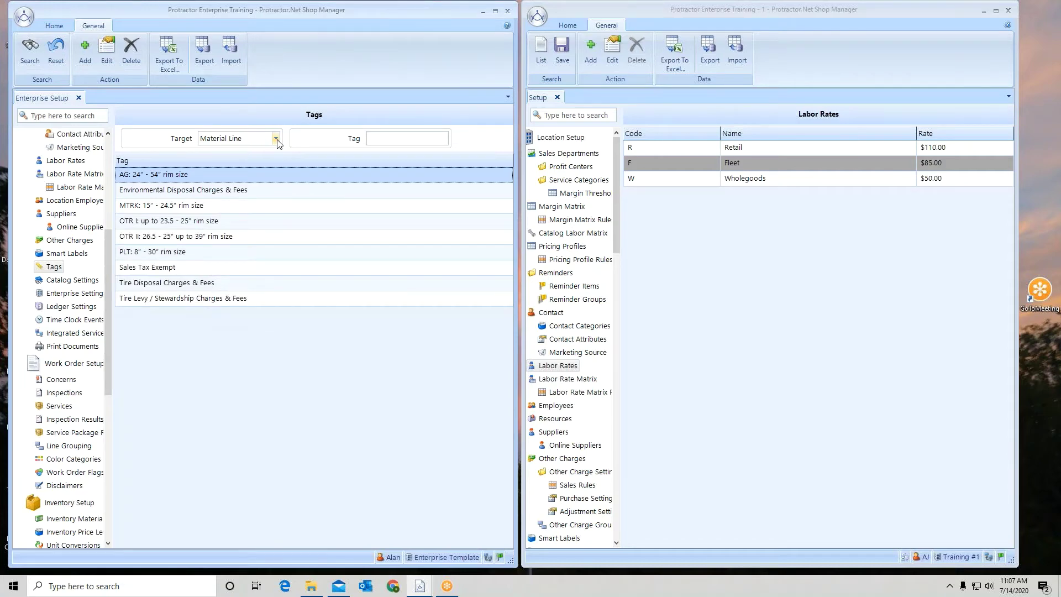
Switch the tag list target to Work Order and add a new 'Snap Finance' tag.
left_click(276, 139)
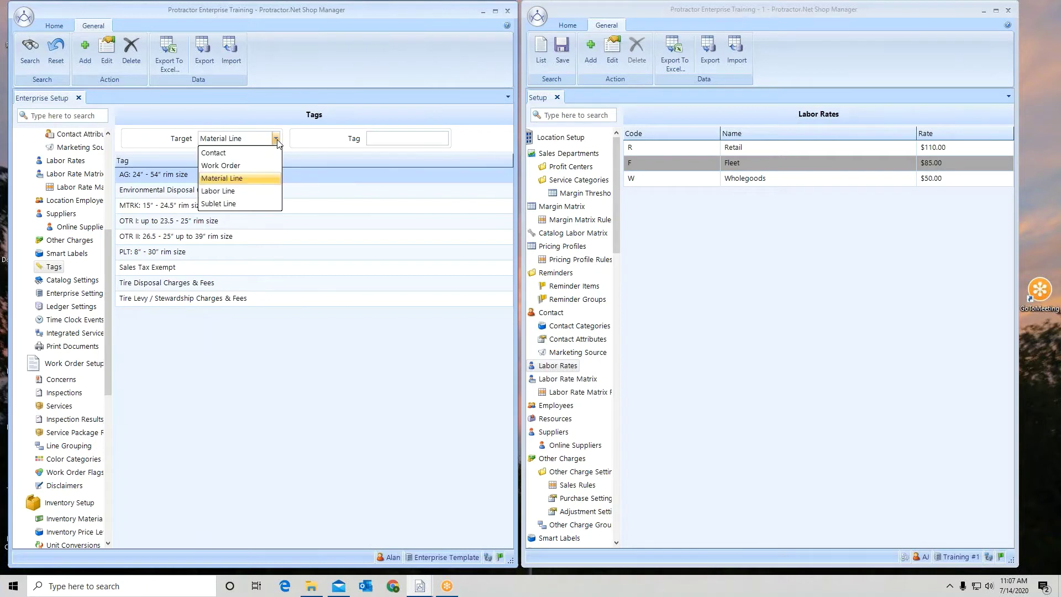
left_click(266, 166)
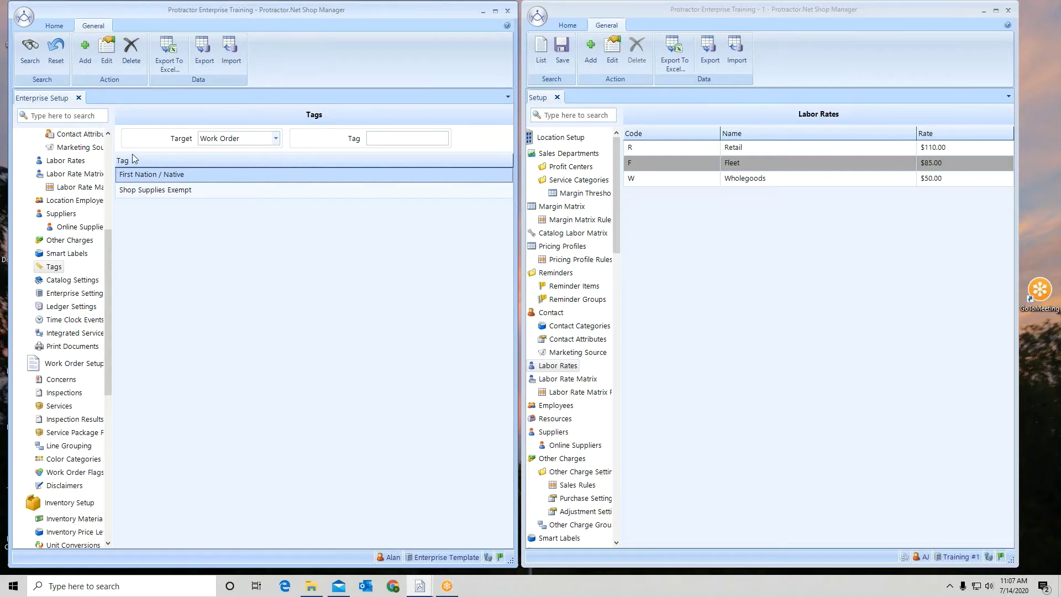
left_click(84, 55)
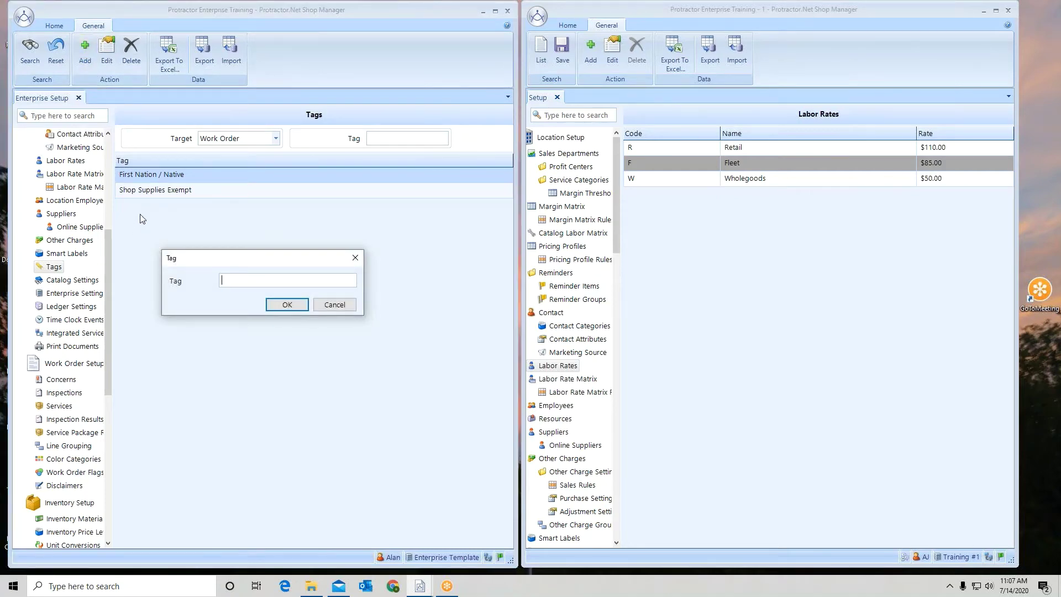
type("Snap Finance")
left_click(283, 306)
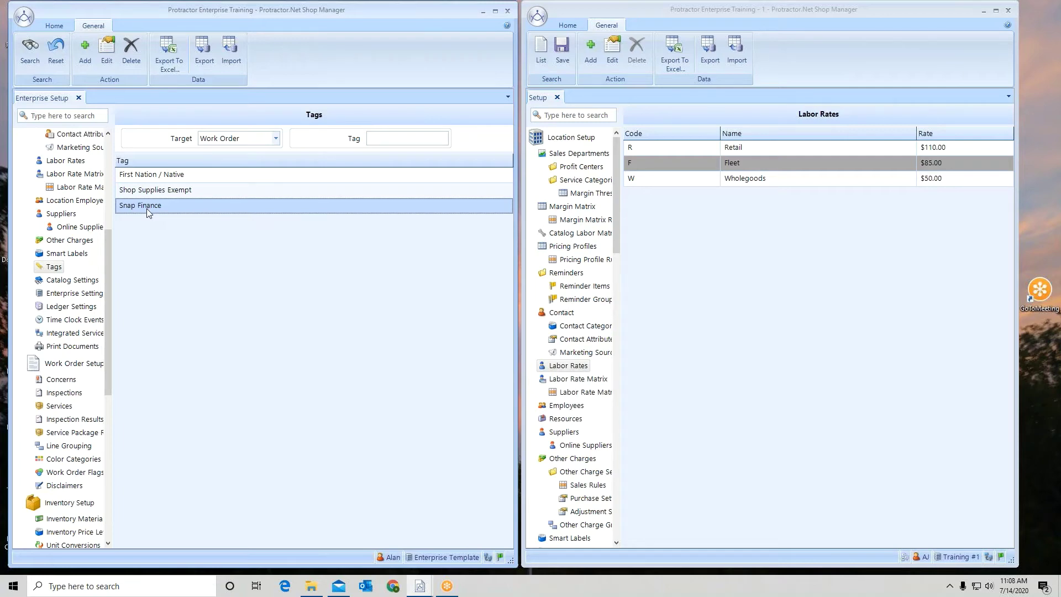
Open the Snap Finance entry in enterprise Other Charges to check its fixed $10.00 per invoice.
left_click(1048, 272)
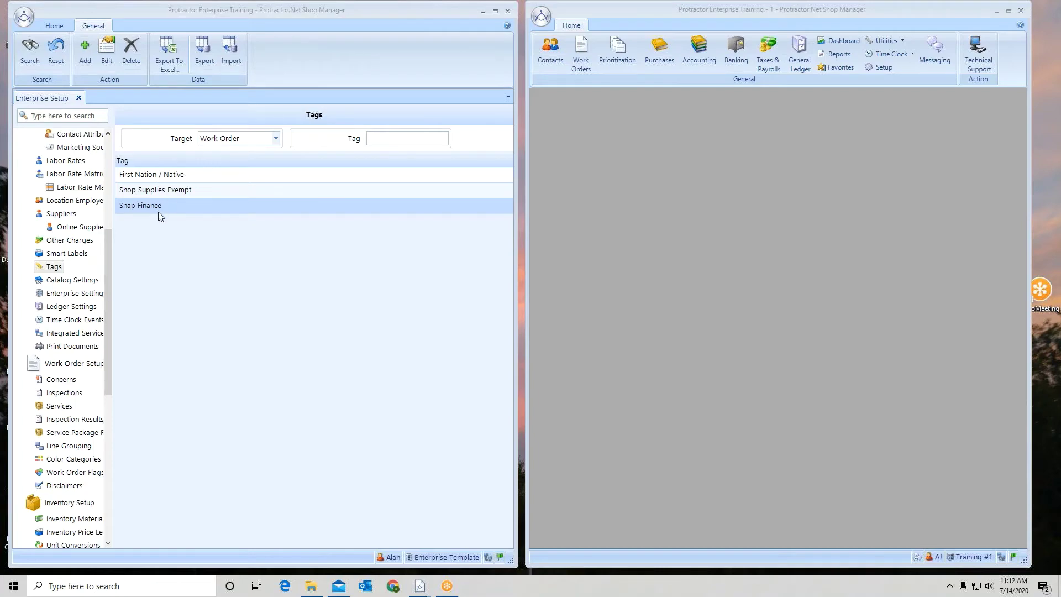
left_click(87, 244)
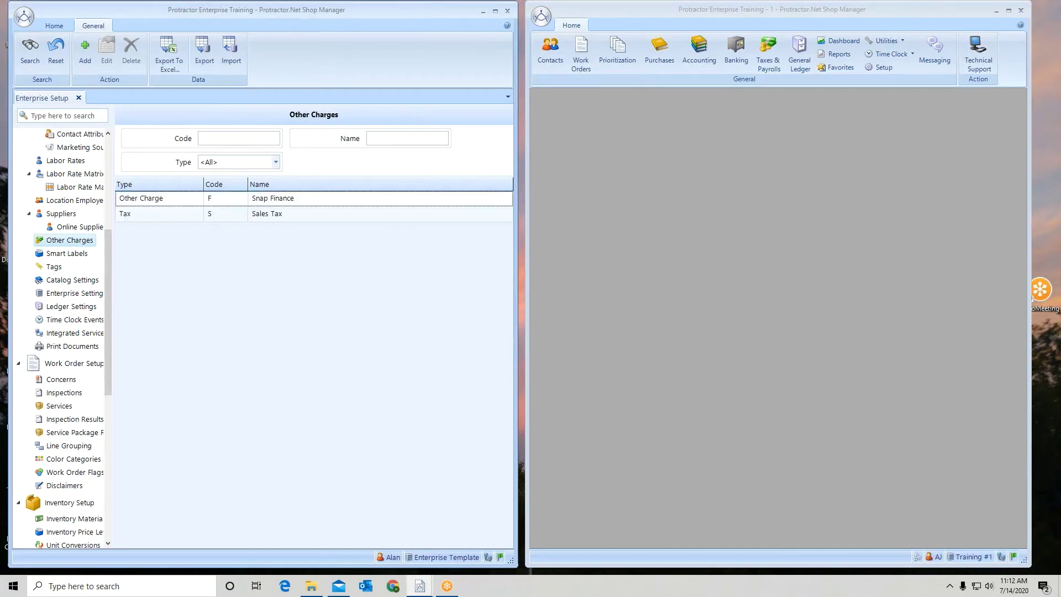
double_click(151, 201)
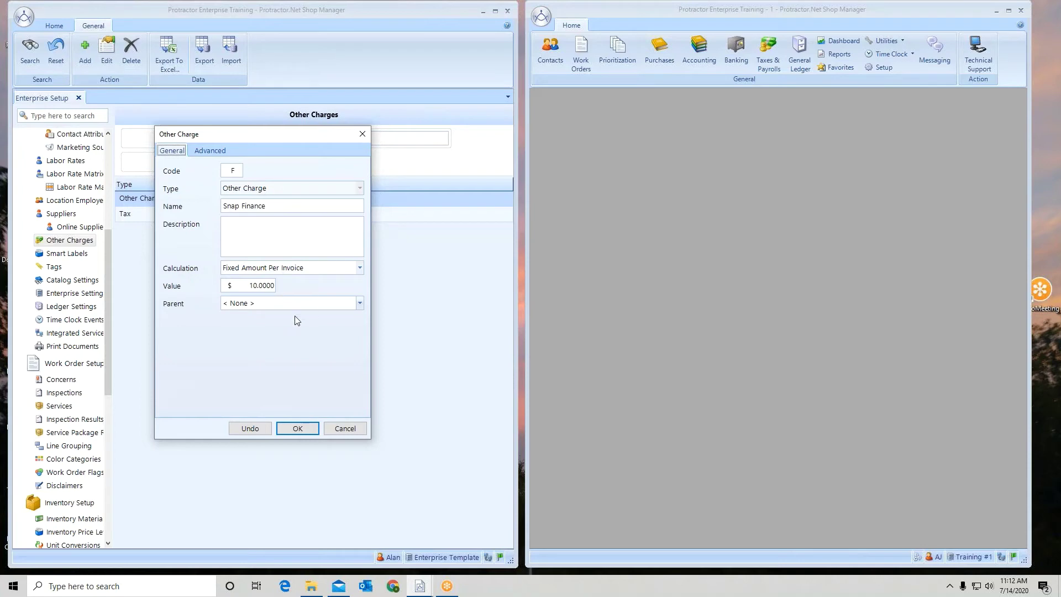
left_click(294, 429)
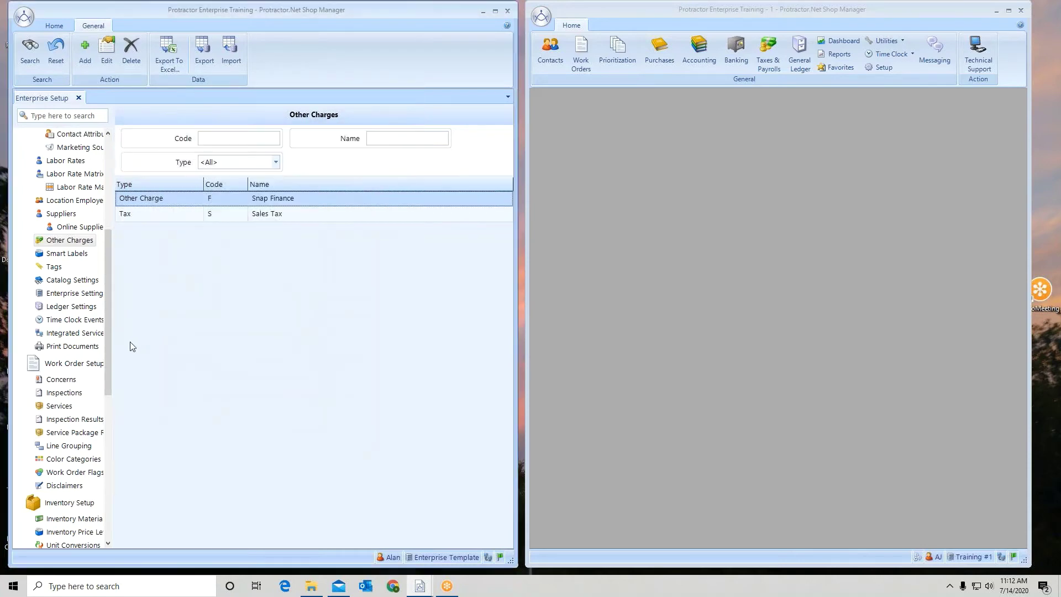
left_click_drag(110, 360, 108, 264)
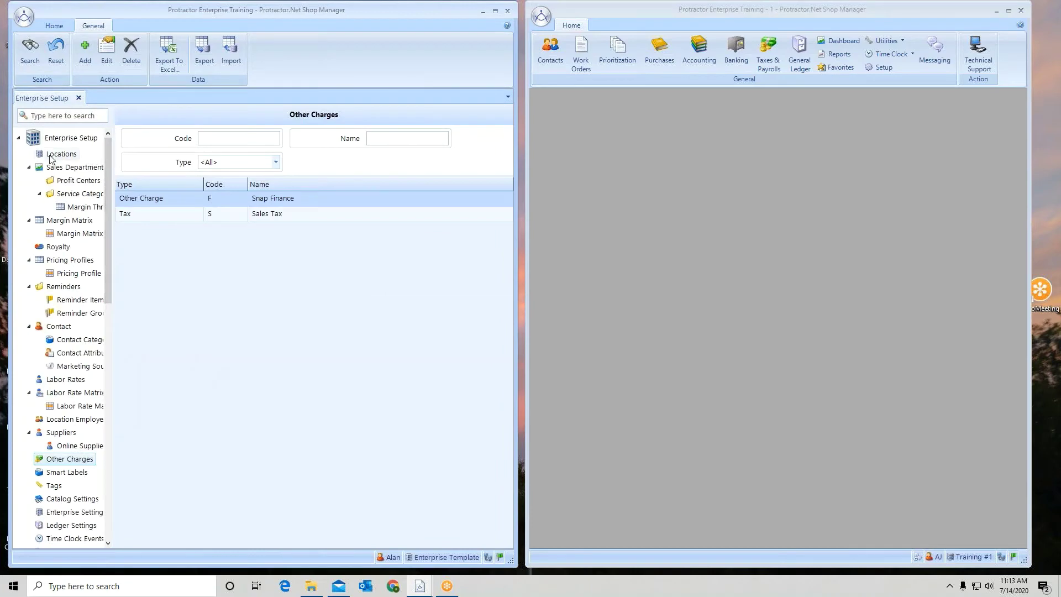
Confirm Snap Finance is checked on Training #1's Other Charge tab, then widen that location's window.
left_click(62, 156)
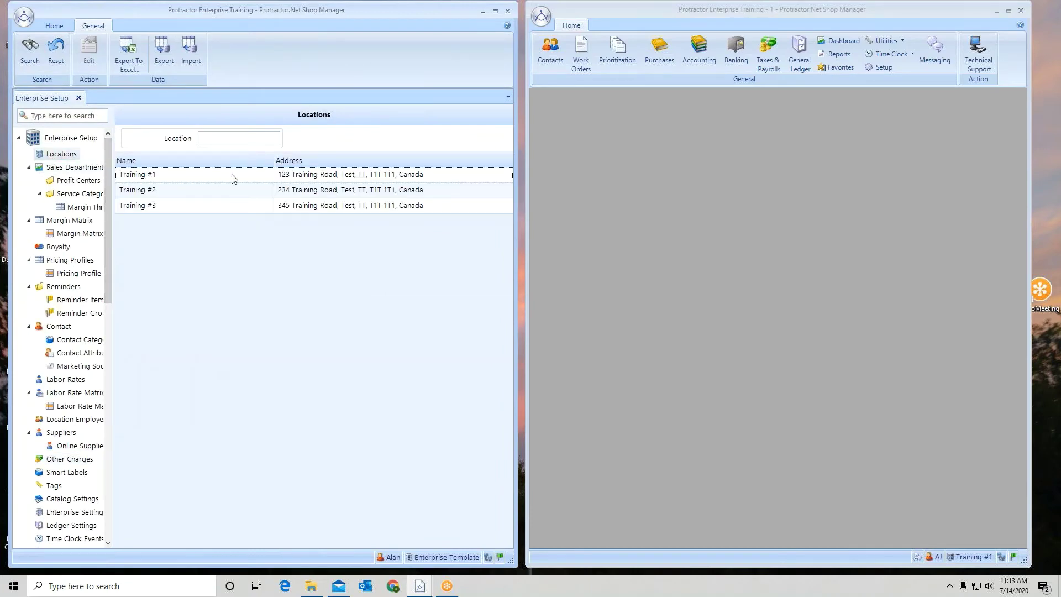
double_click(283, 175)
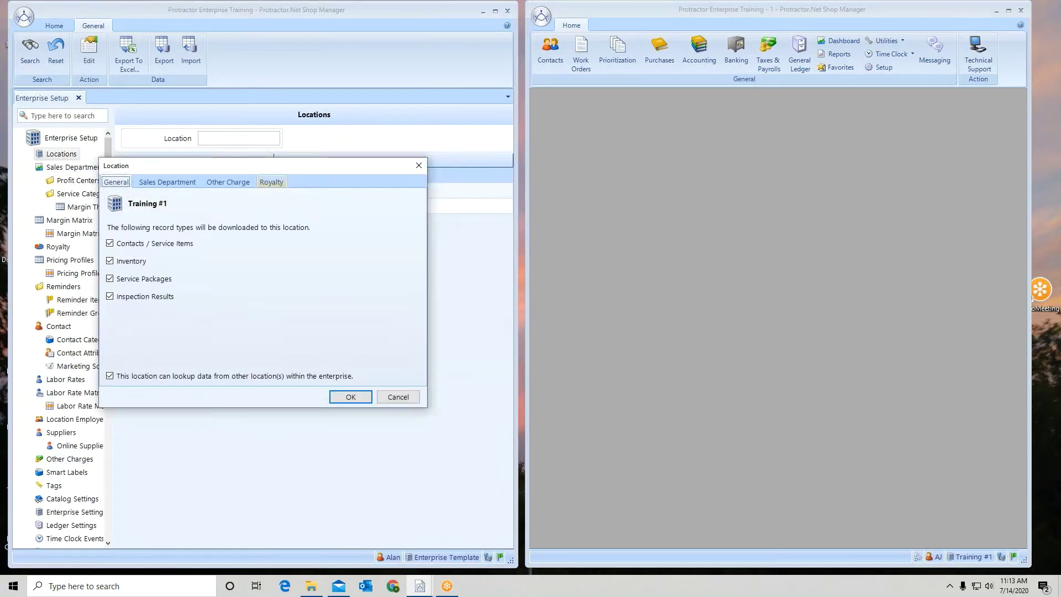
left_click(226, 191)
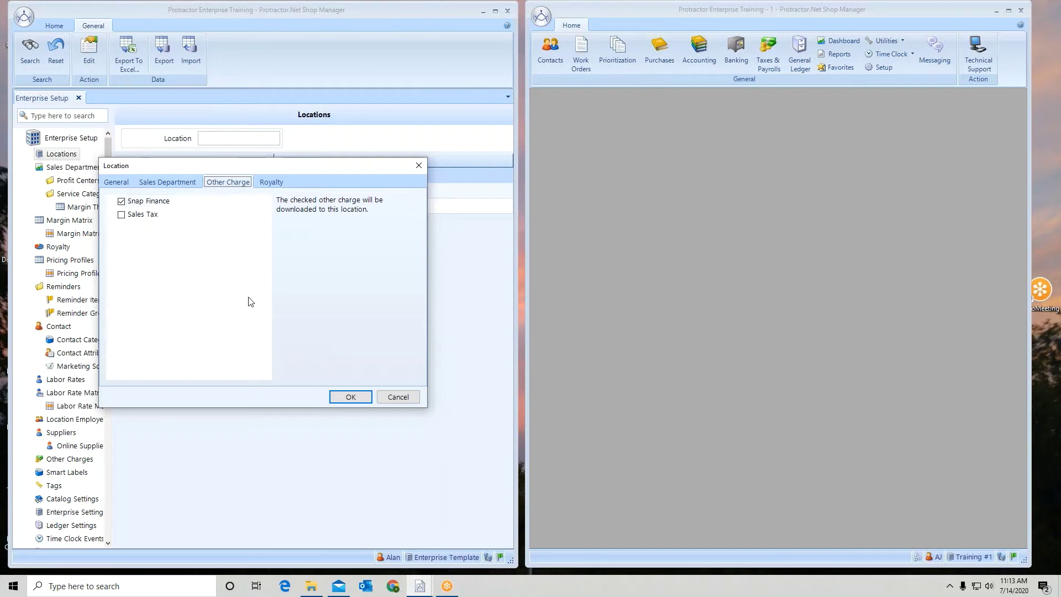
left_click(351, 401)
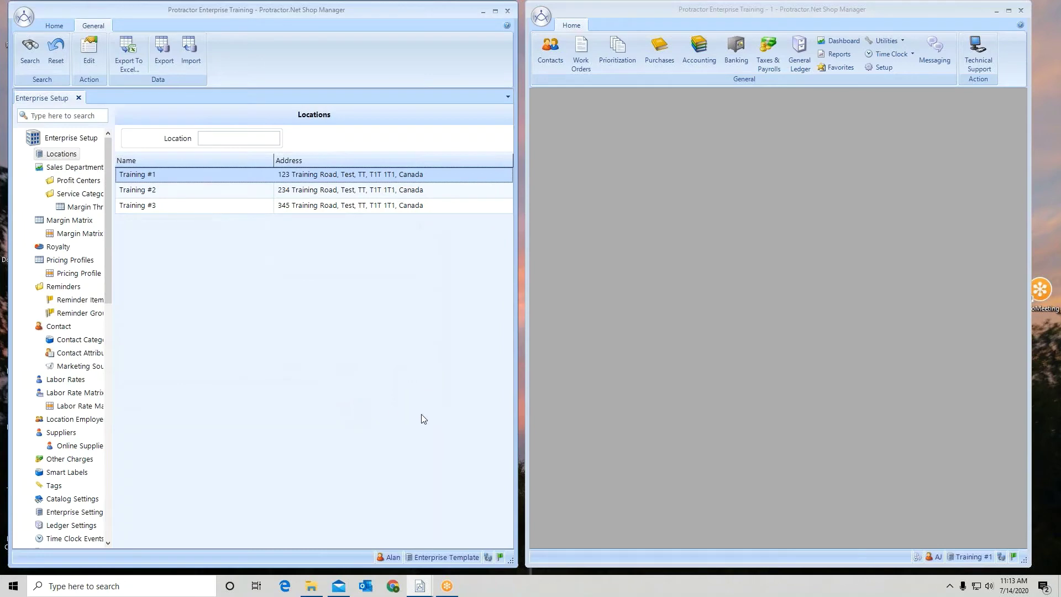
left_click_drag(525, 430, 30, 384)
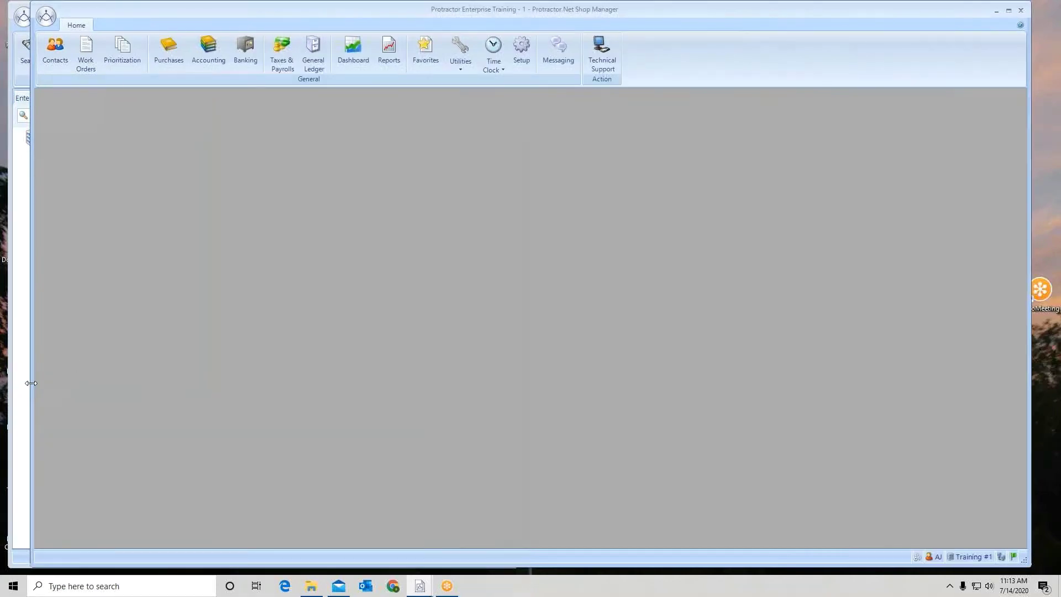
In Training #1's setup, open the (F) Snap Finance charge to verify its $10.00 per invoice.
left_click(520, 50)
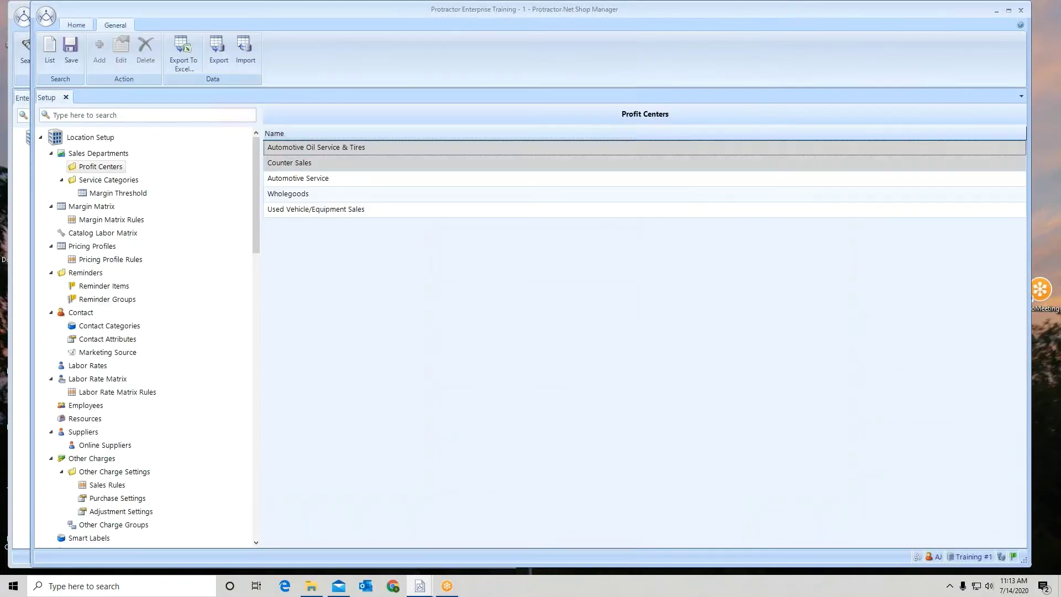
left_click_drag(258, 251, 265, 301)
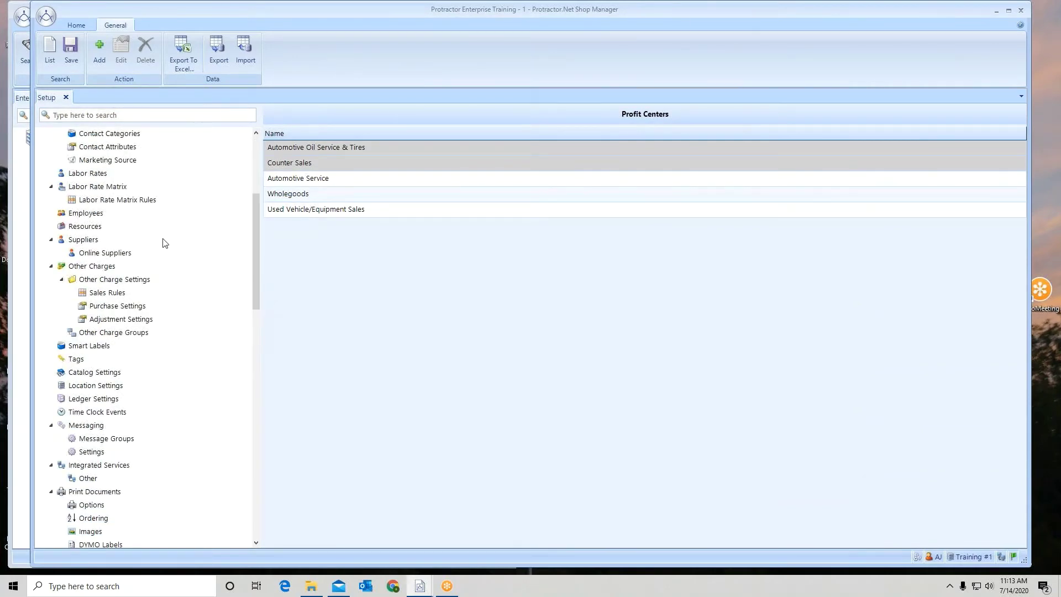
left_click(90, 266)
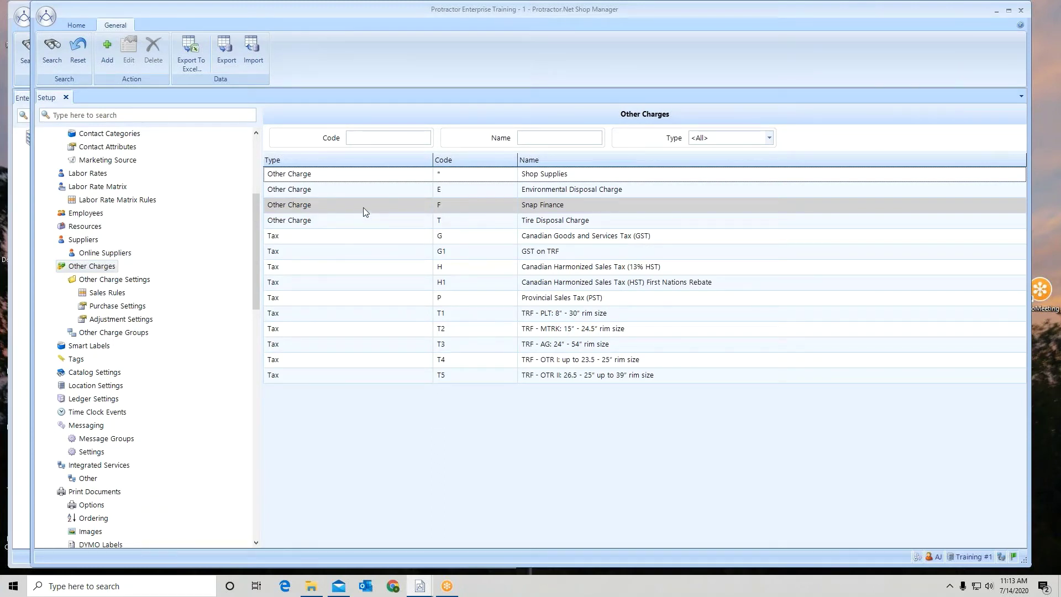
double_click(363, 207)
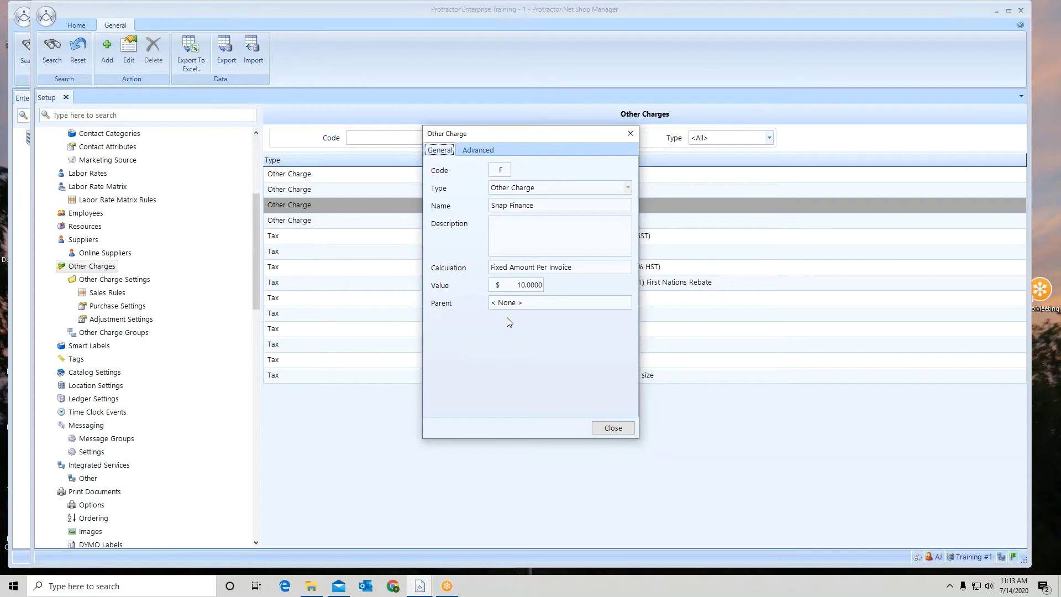
left_click(613, 428)
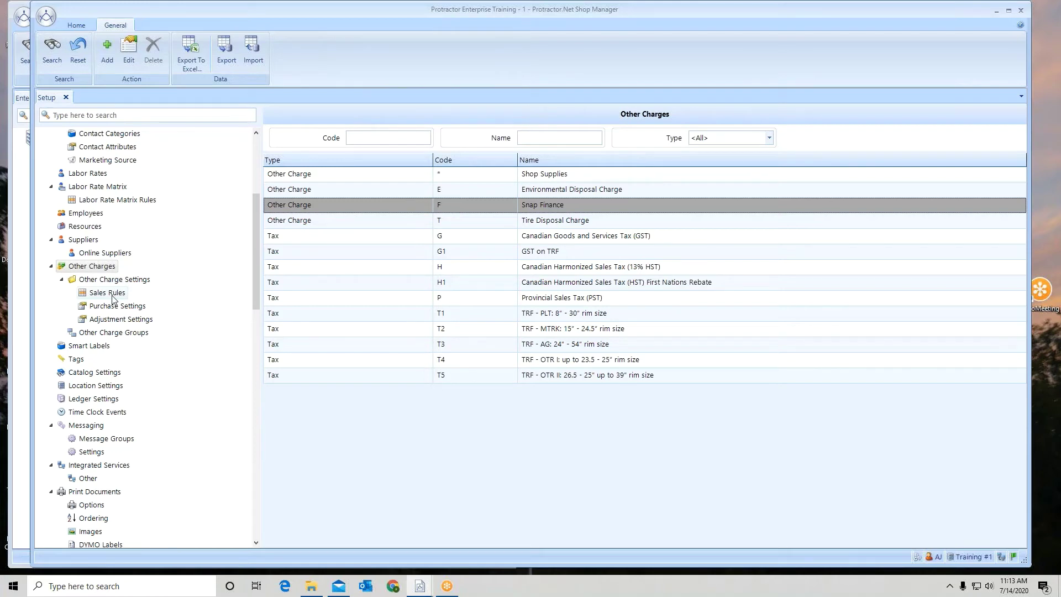
Select (F) Snap Finance as the charge on the Sales Rules page.
left_click(112, 296)
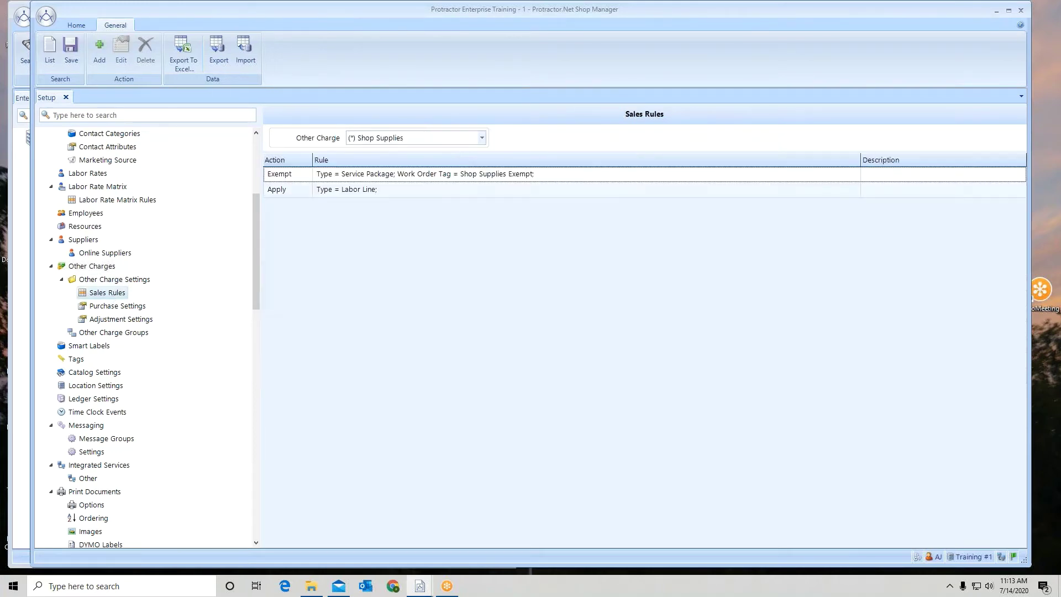
left_click(482, 138)
key("Down")
key("Down")
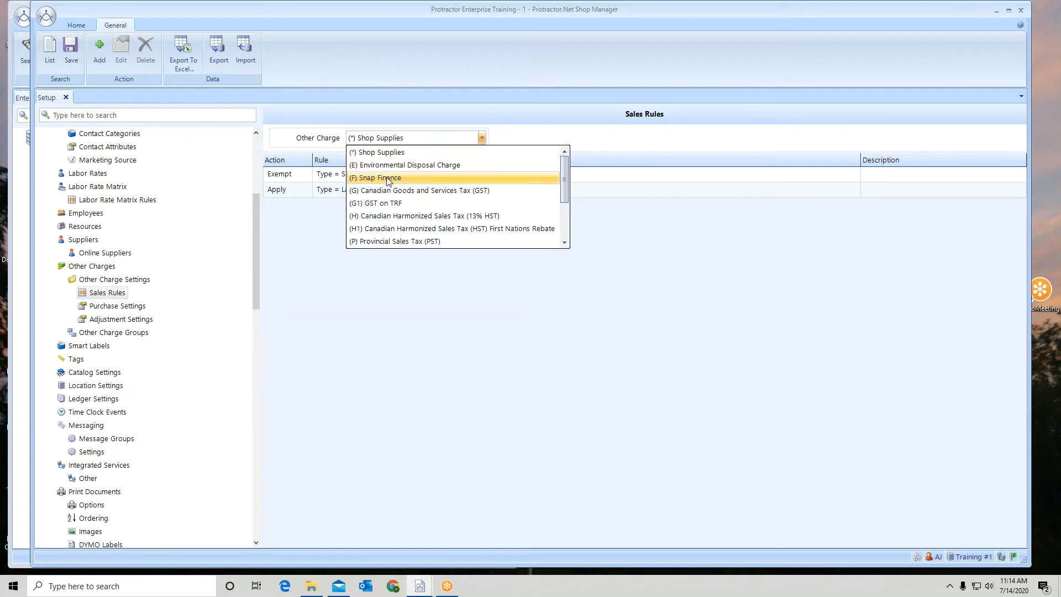
key("Return")
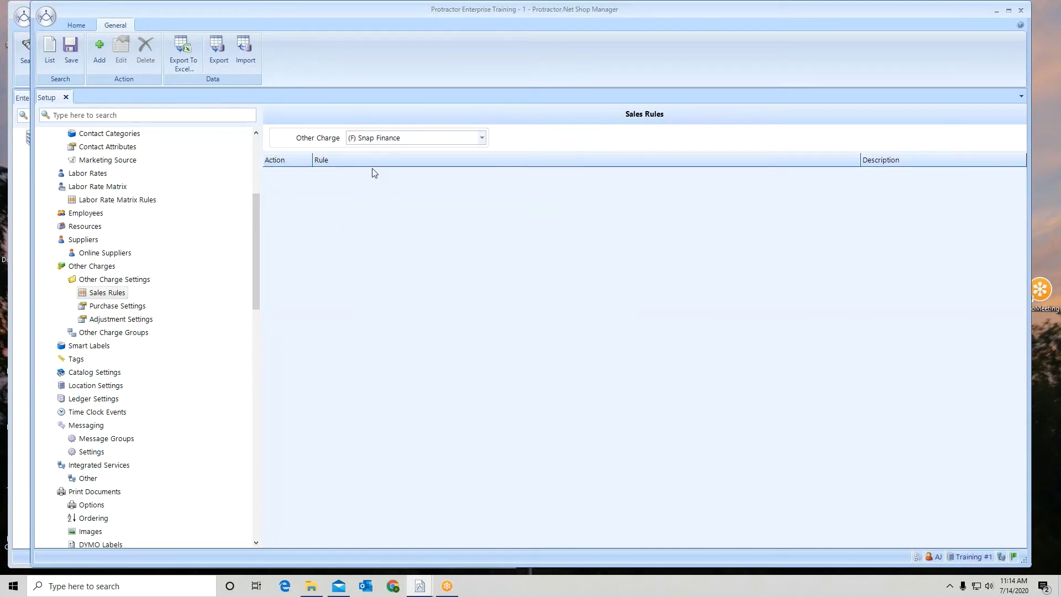
Add a sales rule that applies the charge to work orders tagged Snap Finance.
left_click(100, 62)
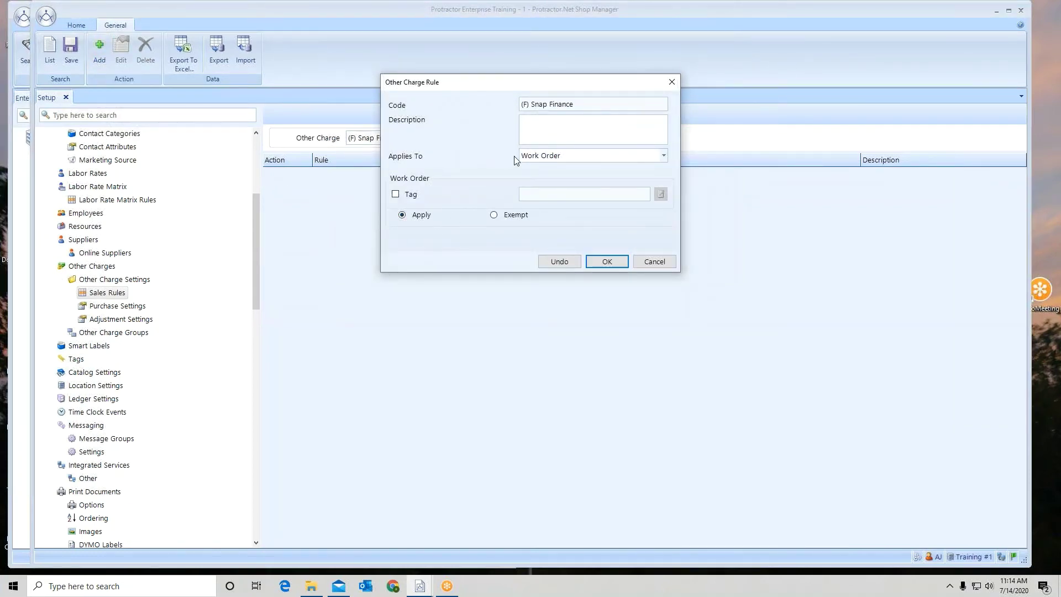
left_click(396, 194)
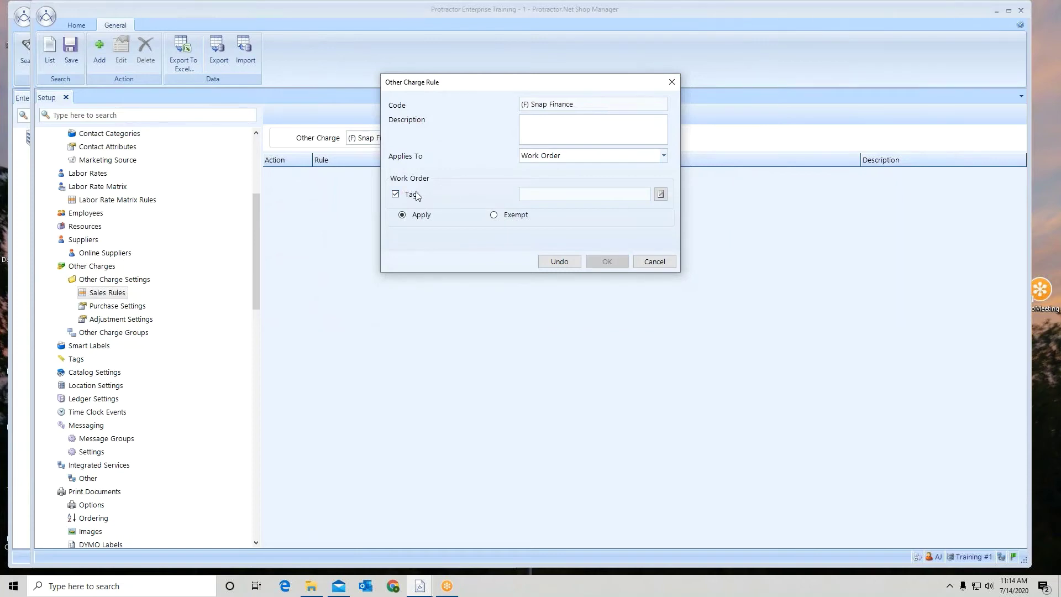
left_click(660, 195)
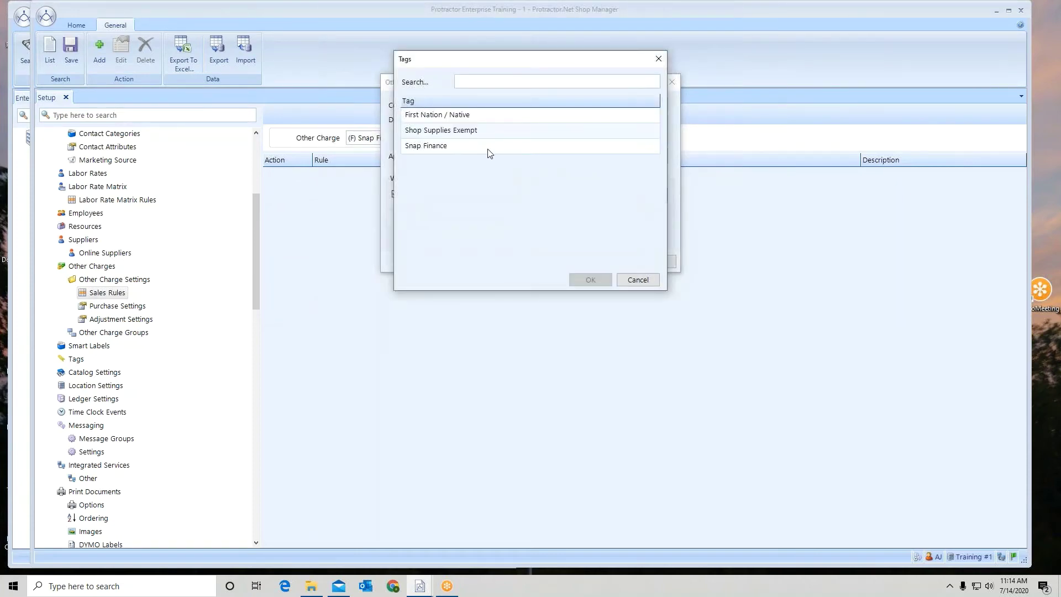
left_click(419, 148)
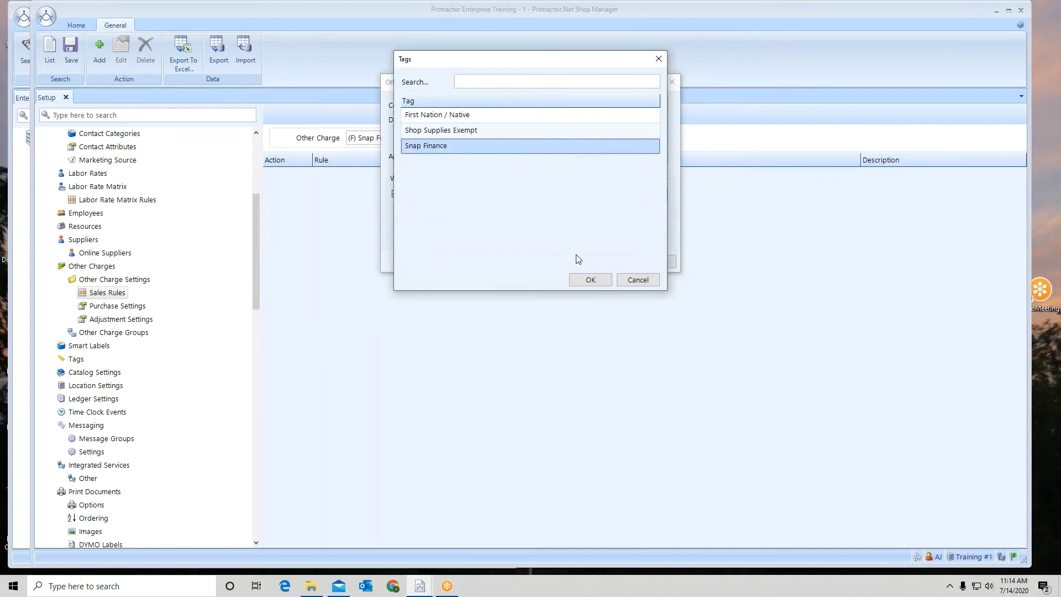
left_click(587, 280)
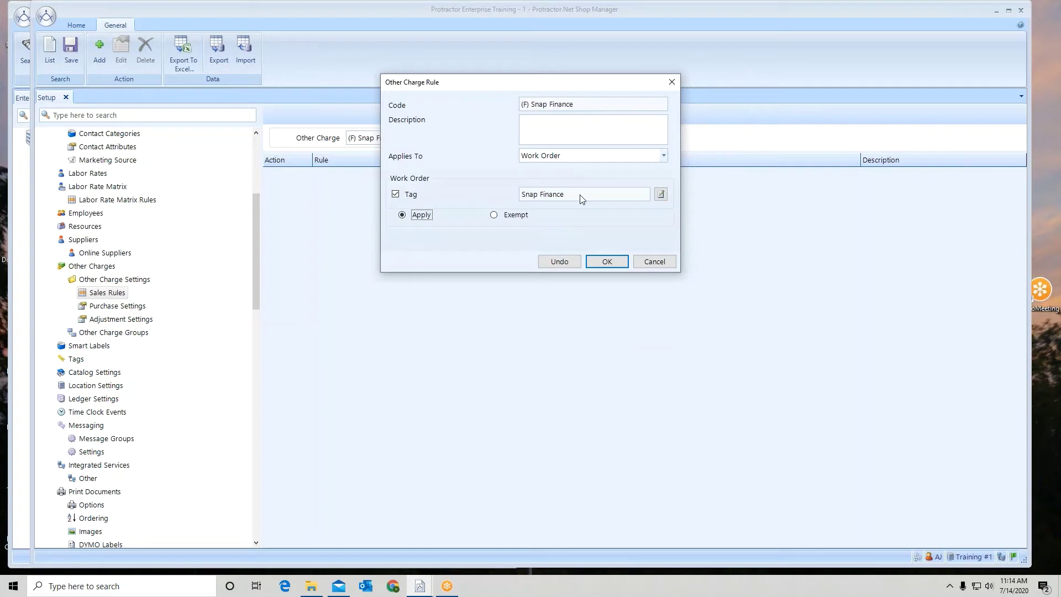
left_click(607, 262)
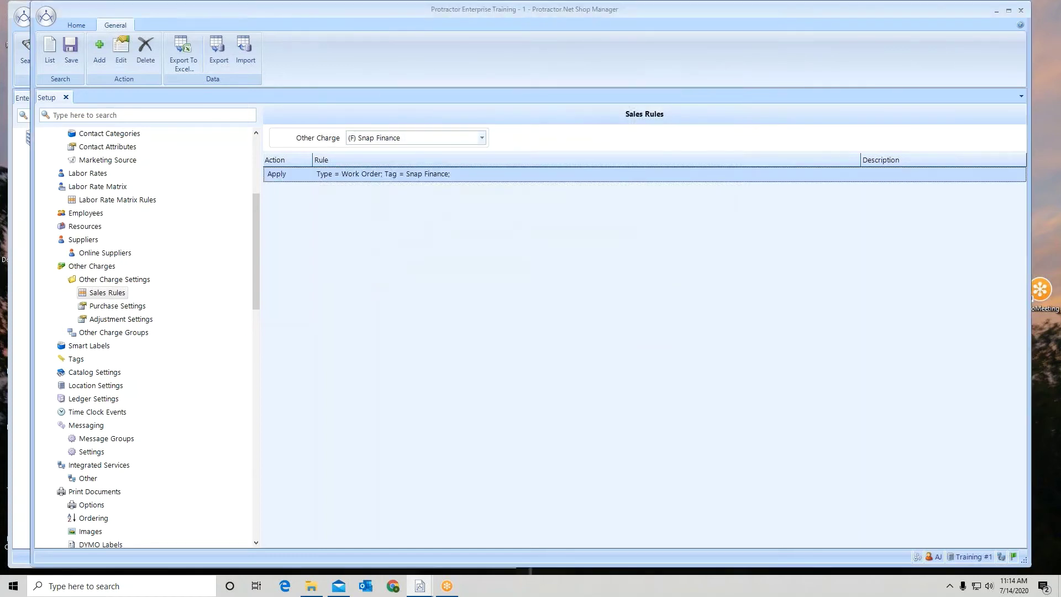
Save the sales rule changes and close the setup screen.
left_click(69, 54)
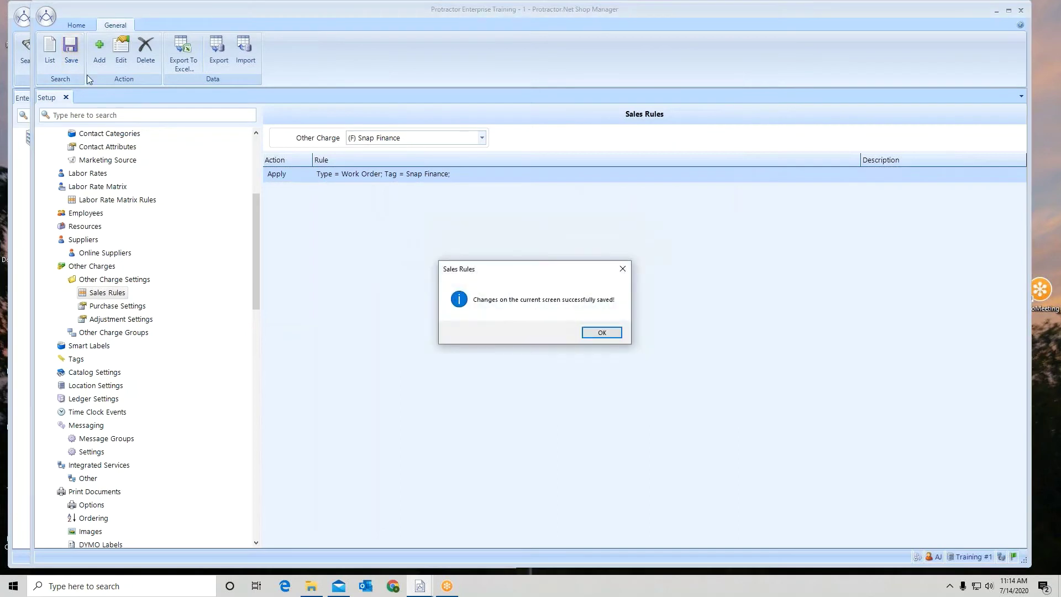
left_click(617, 333)
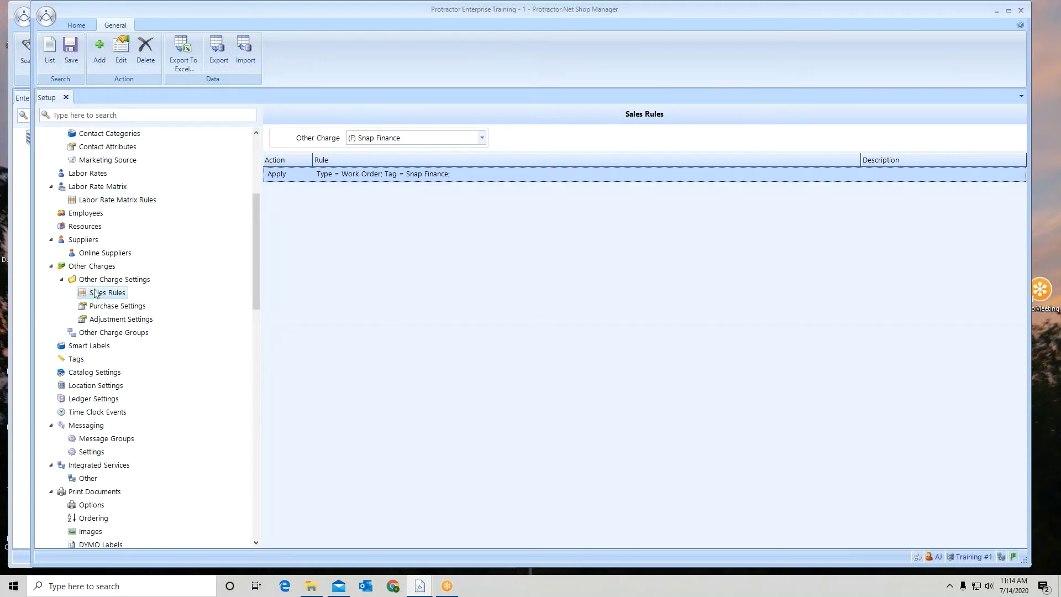
left_click(66, 98)
Open work order 14 and tag it Snap Finance, bringing the total to $479.67.
left_click(86, 58)
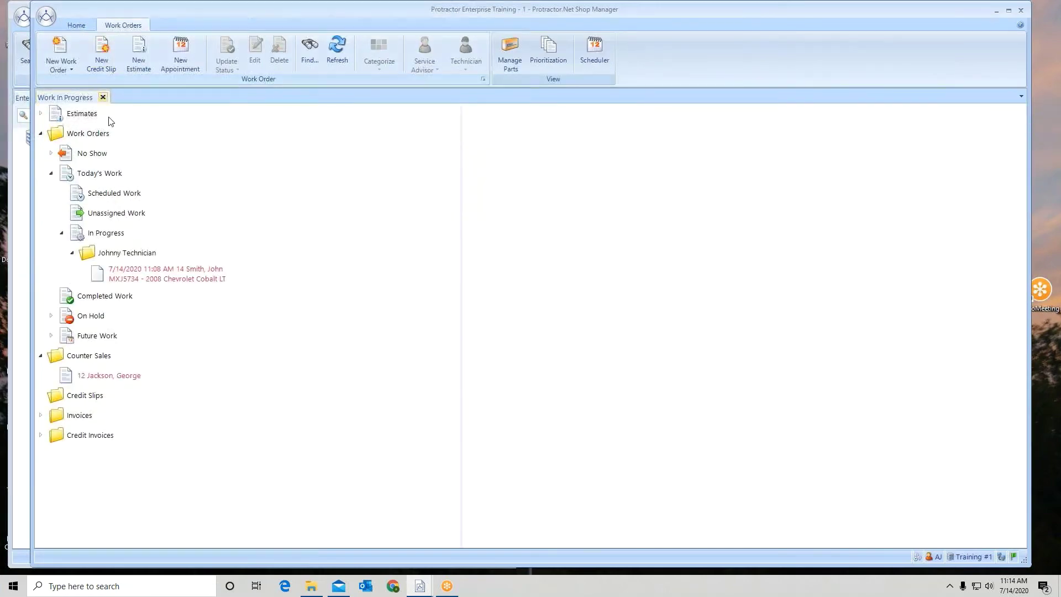
left_click(162, 274)
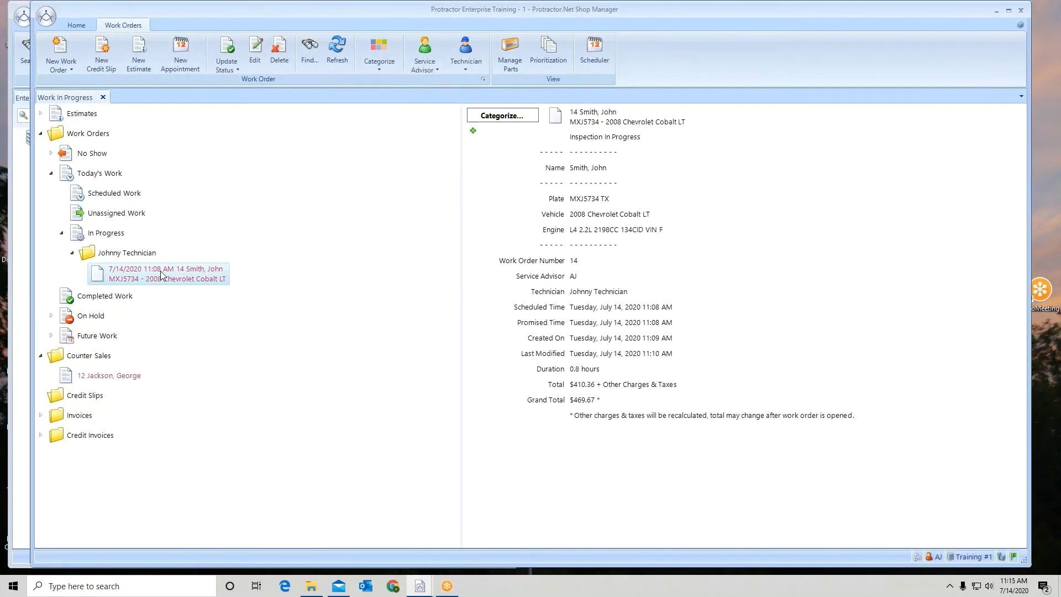
double_click(162, 275)
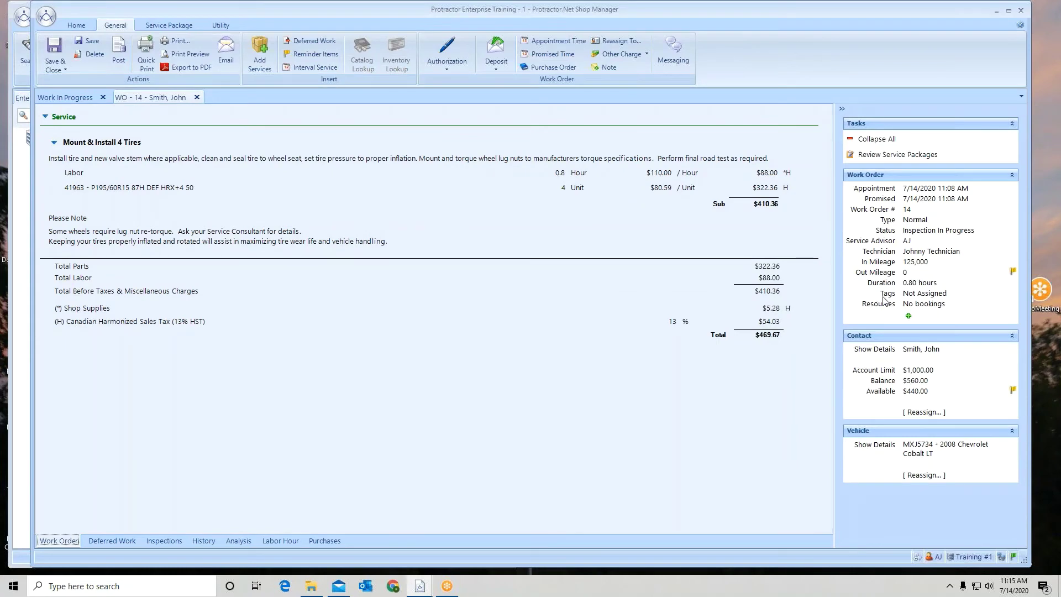
left_click(915, 298)
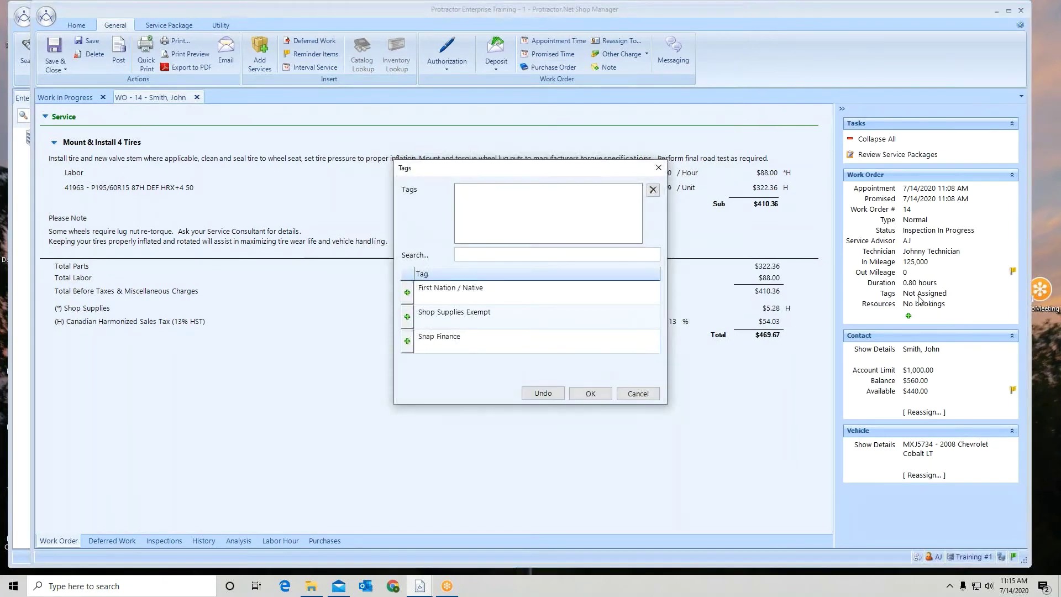
left_click(407, 341)
left_click(590, 393)
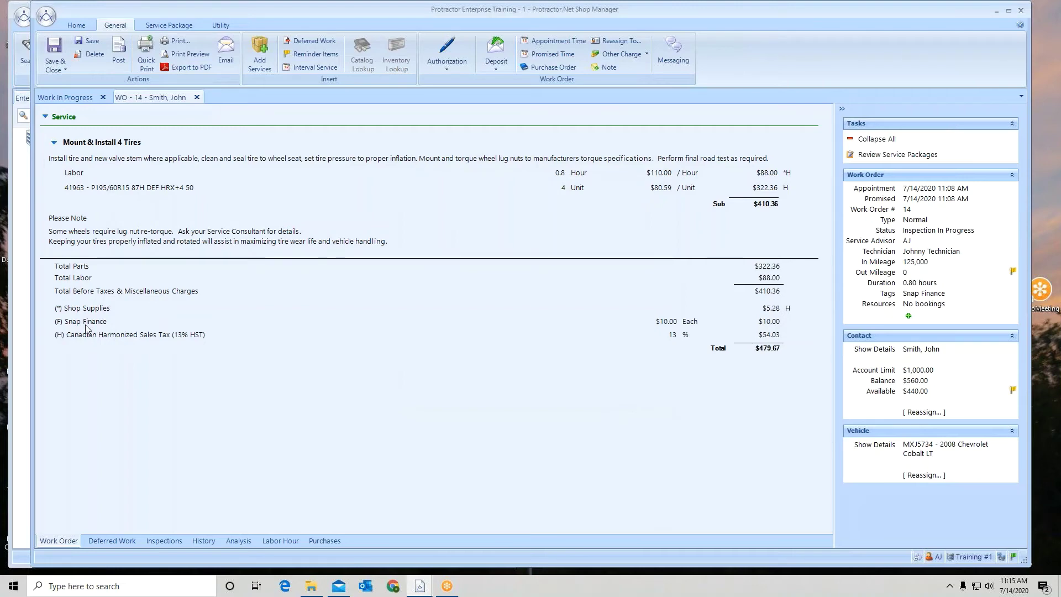
Close the WO - 14 tab, declining to save, so the total returns to $469.67.
left_click(198, 97)
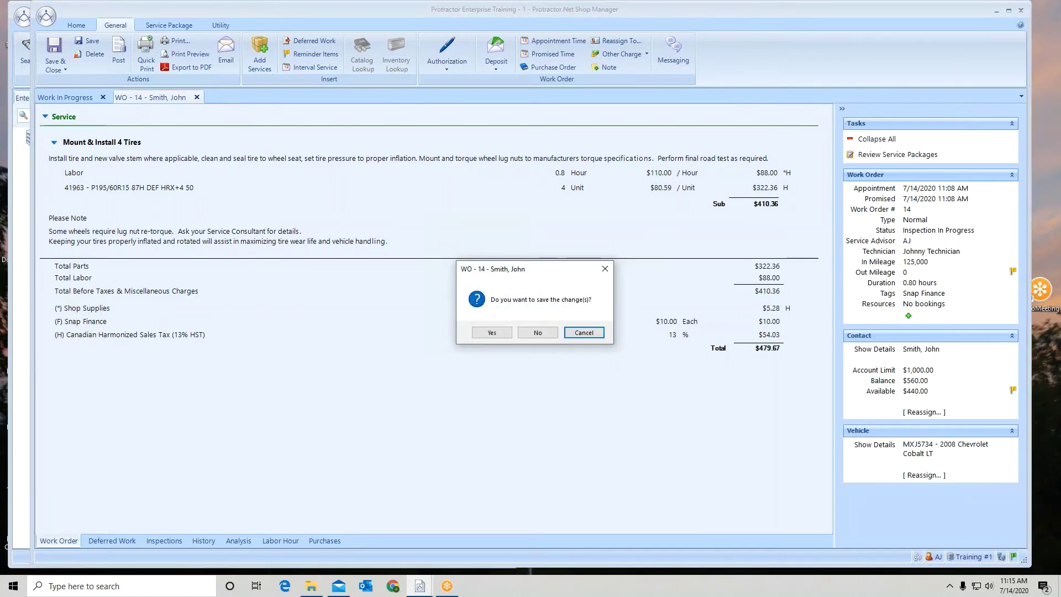
left_click(538, 333)
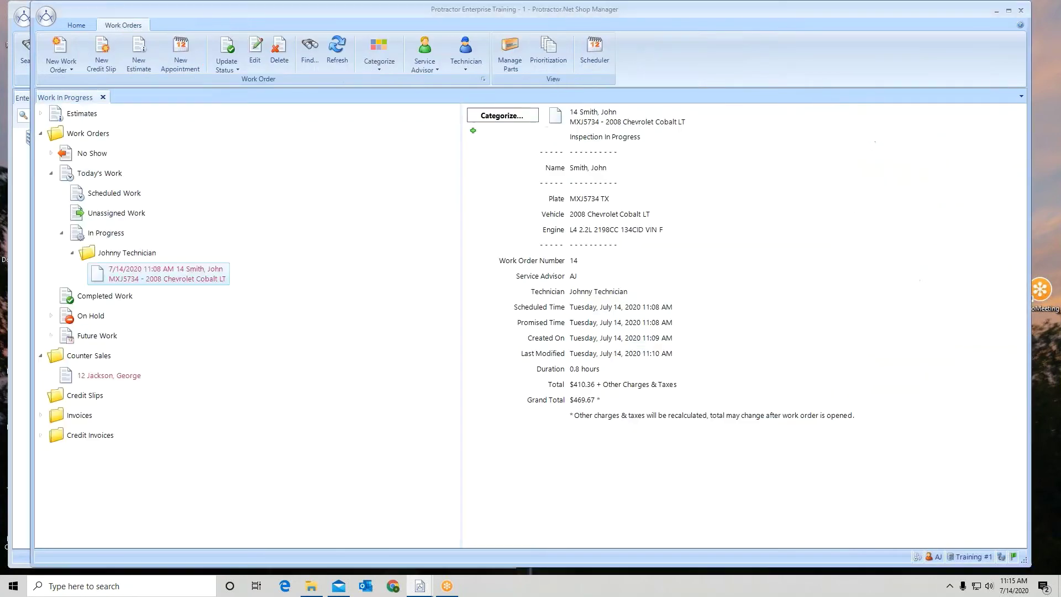